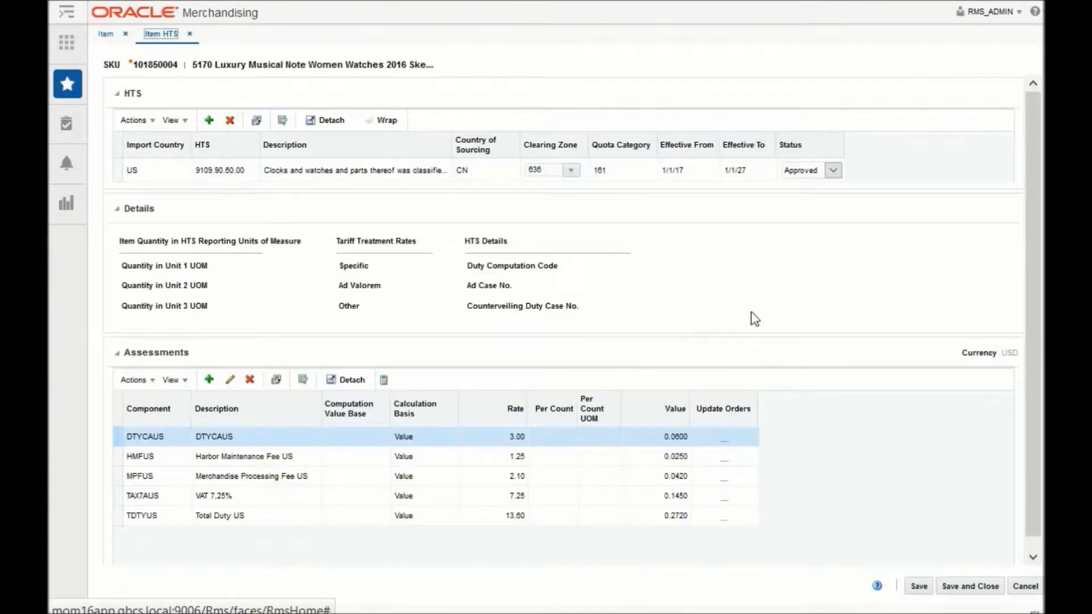
Review the item's HTS status options and the VAT 7,25% assessment, then close the item HTS and item without saving
click(801, 170)
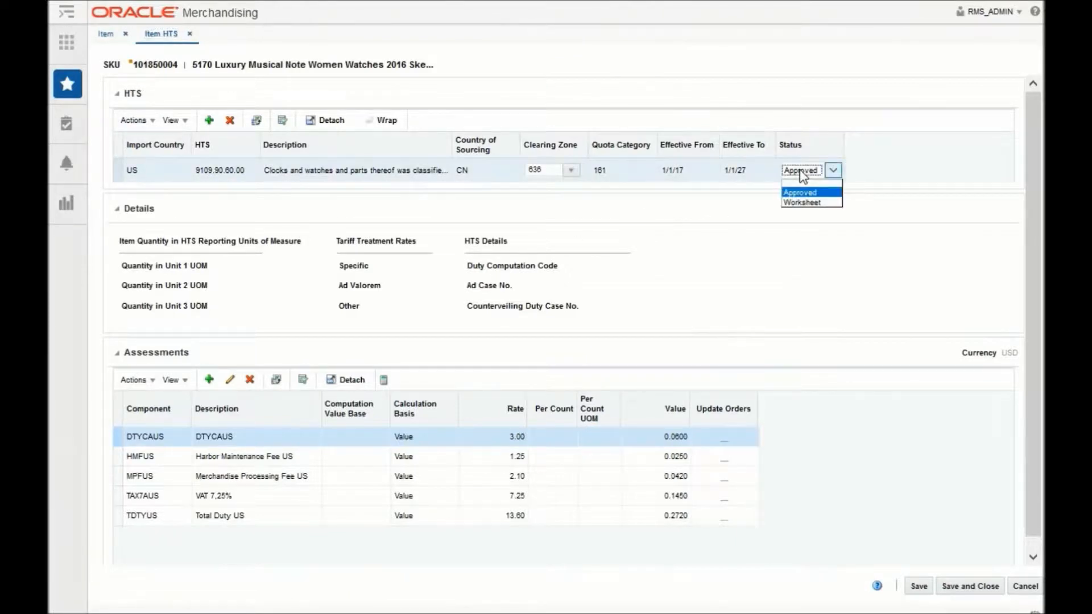
click(684, 236)
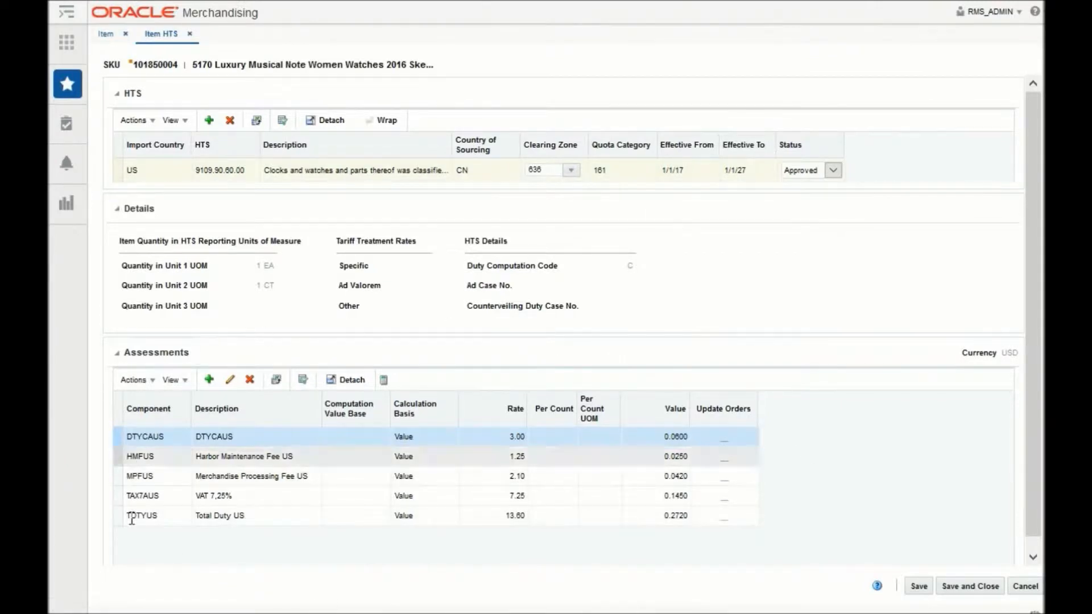
click(284, 494)
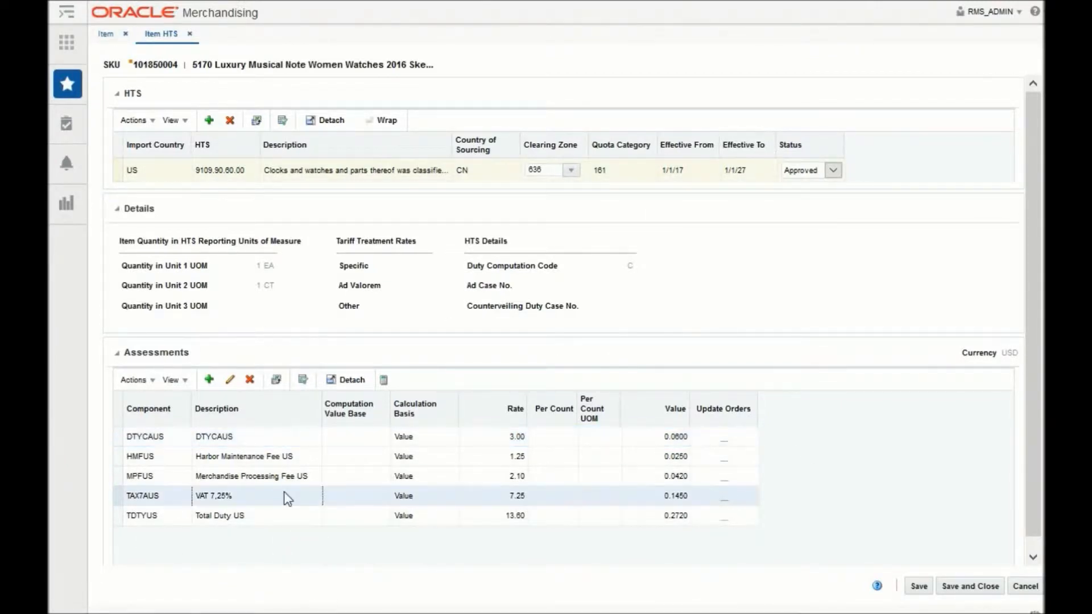
click(230, 379)
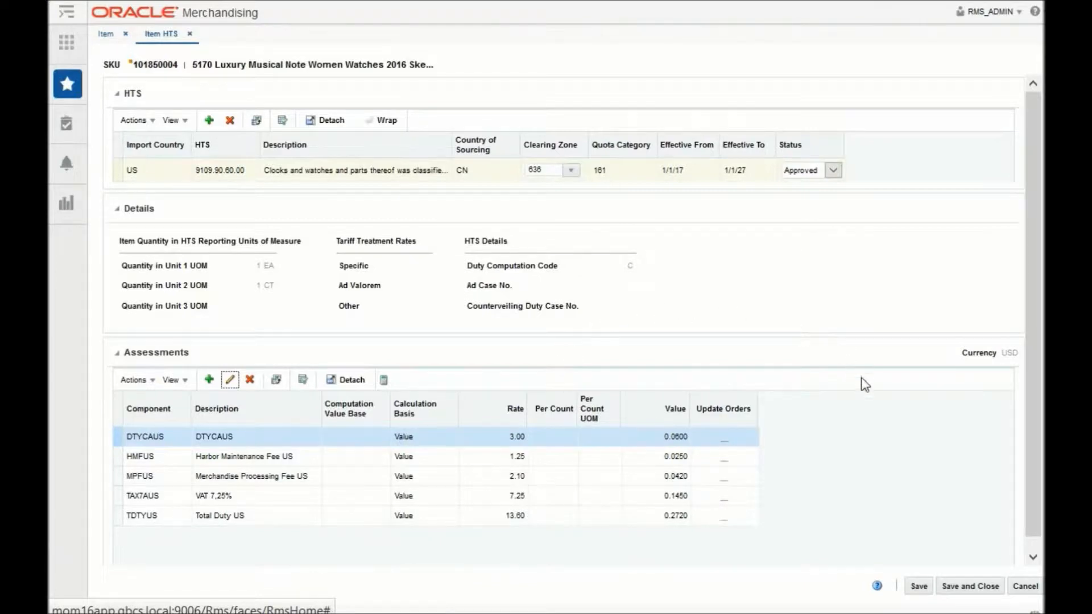
click(1027, 587)
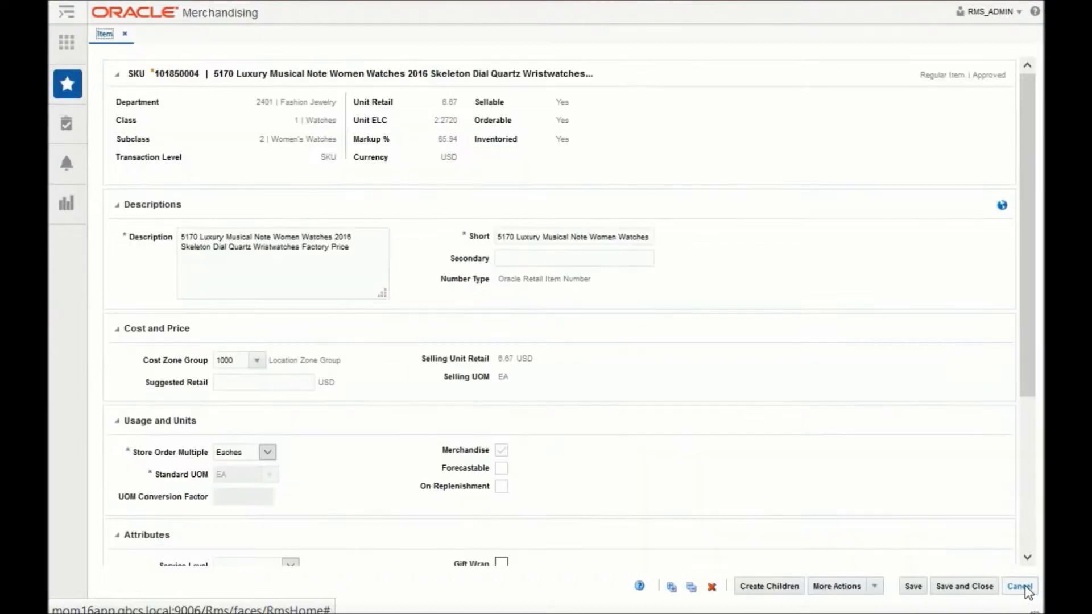
click(1019, 587)
Open the partner search from the Foundation Data tasks
click(70, 122)
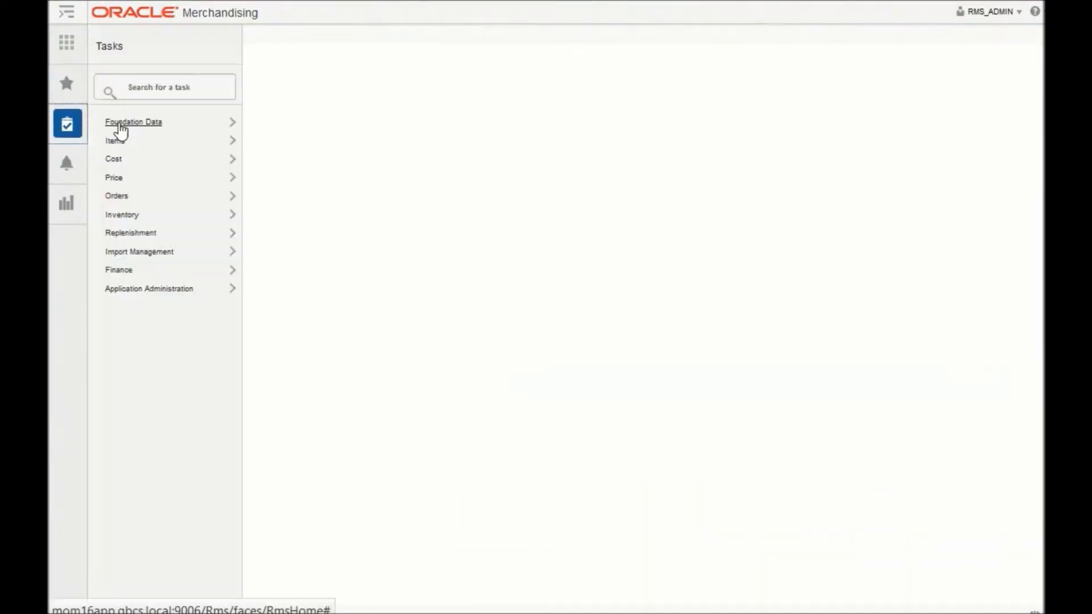
click(135, 124)
click(146, 163)
click(147, 164)
click(154, 179)
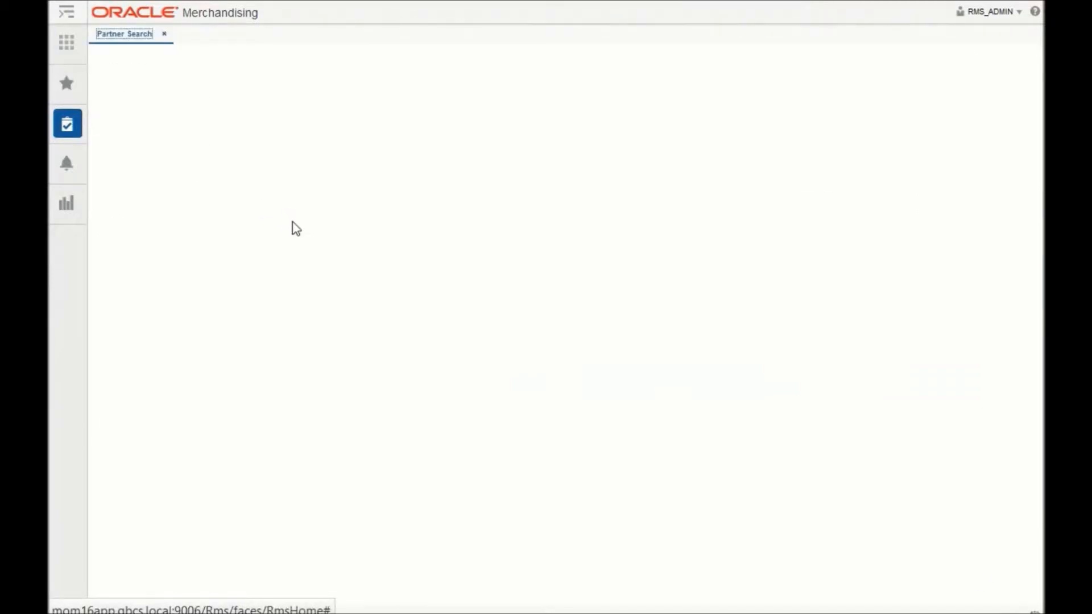
Search for partner 956 and open the China Agent record
click(230, 131)
text(95)
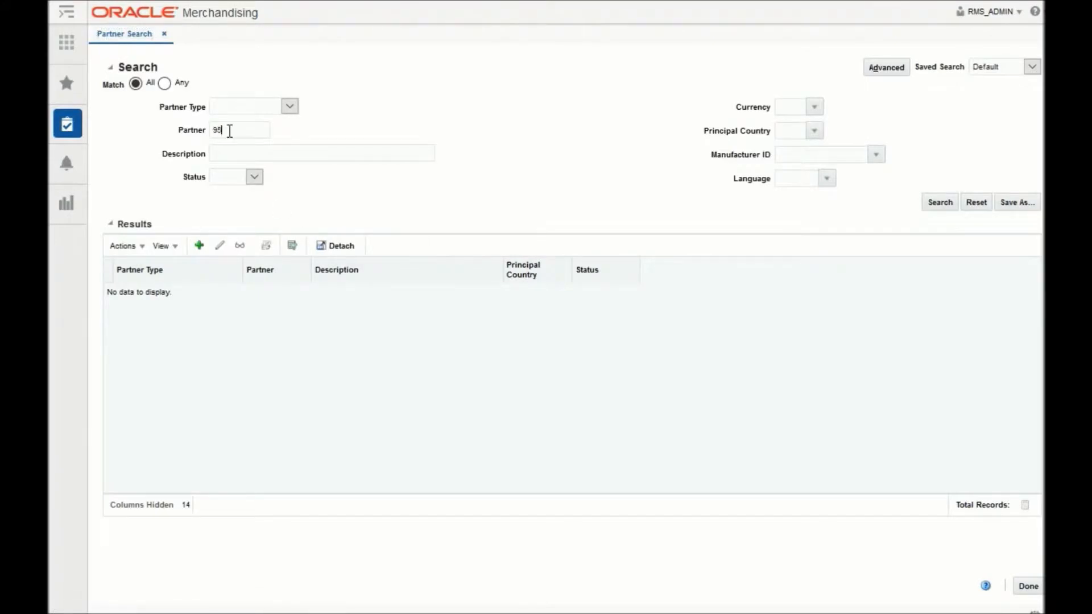
text(6)
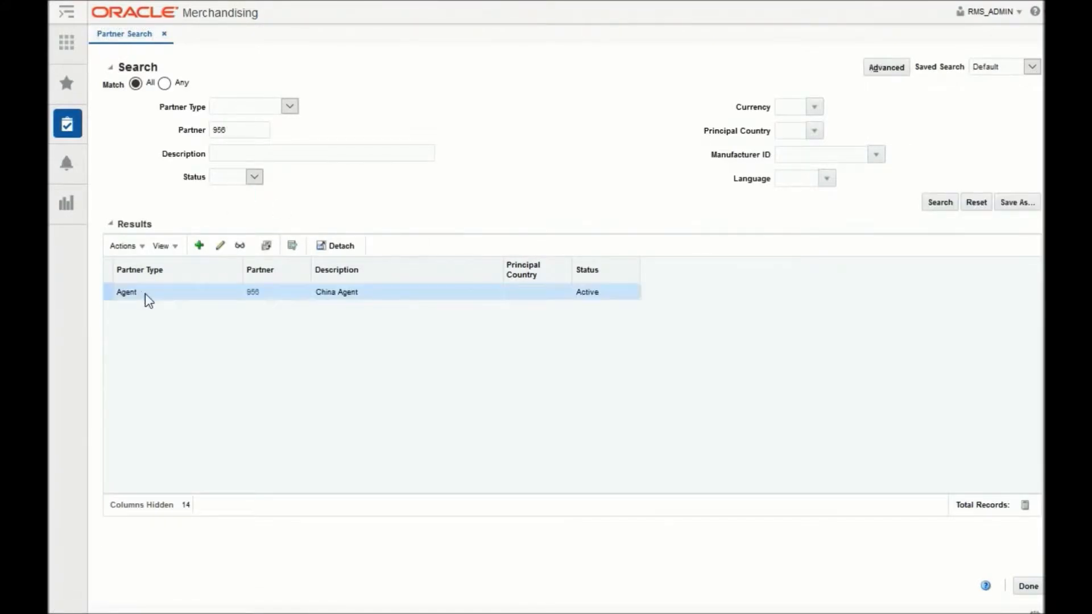
click(252, 292)
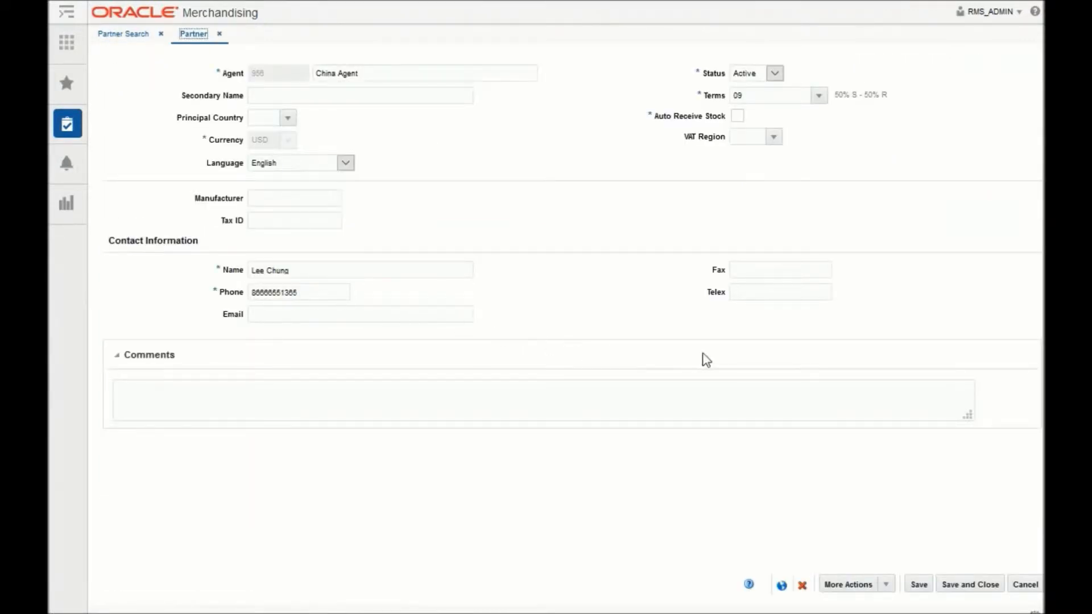
Open the China Agent's expense profiles and display the ones with profile type Country
click(885, 585)
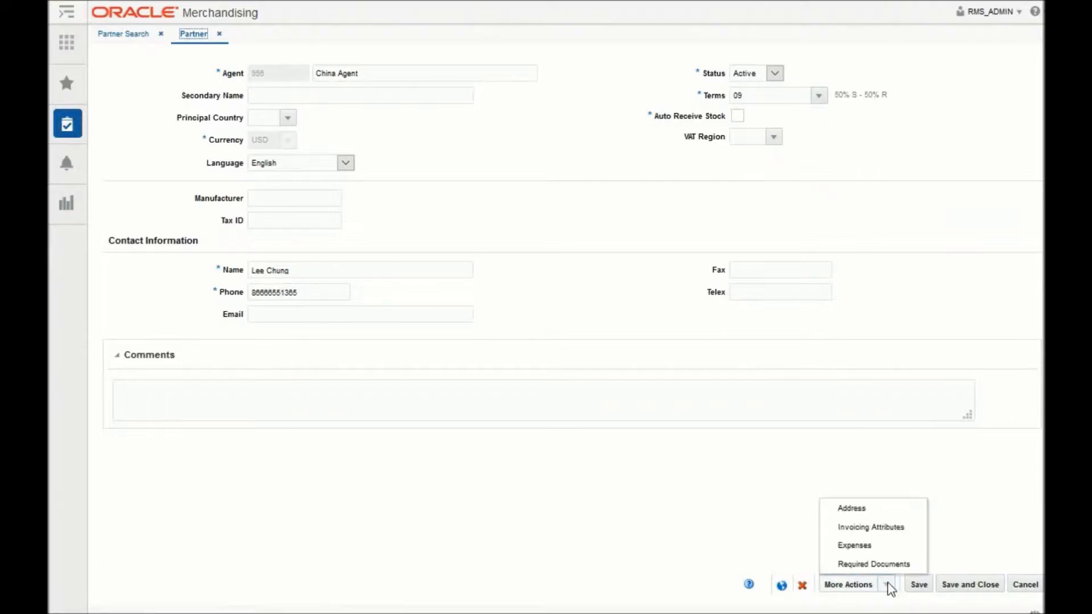
click(880, 547)
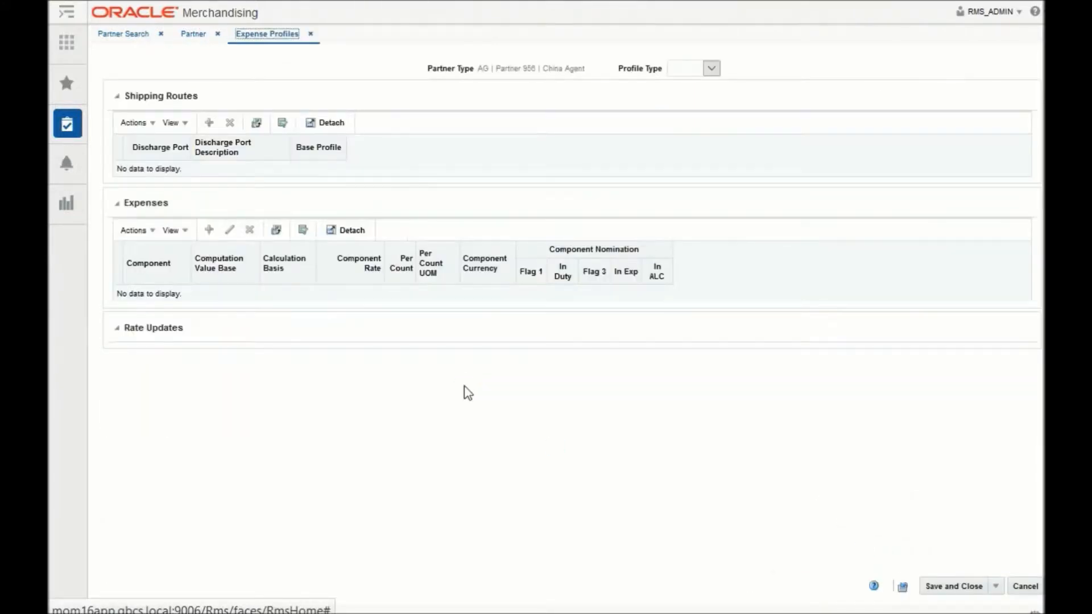
click(688, 69)
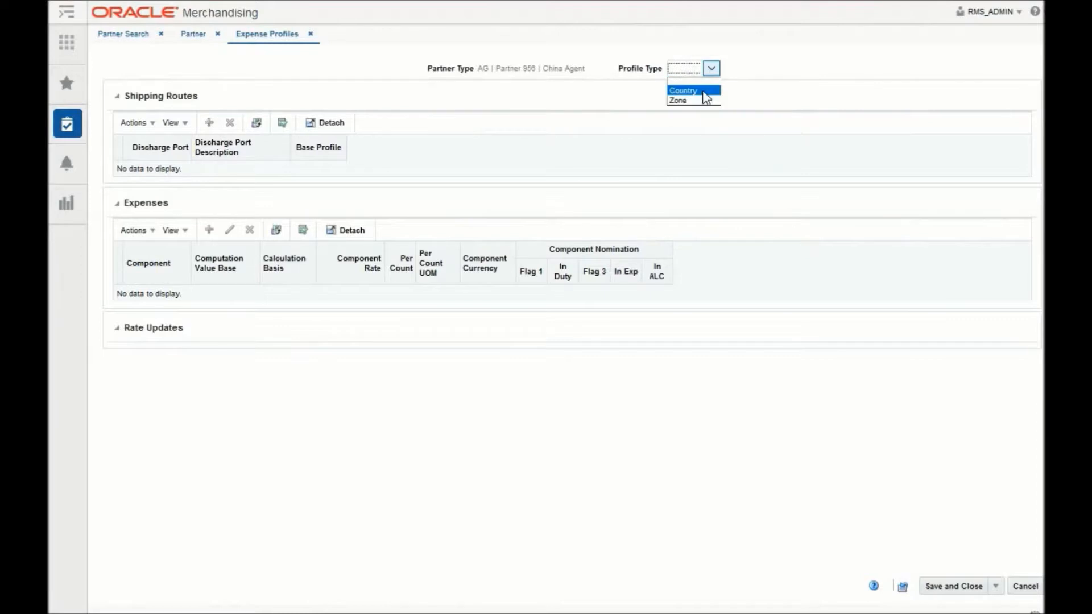
click(705, 91)
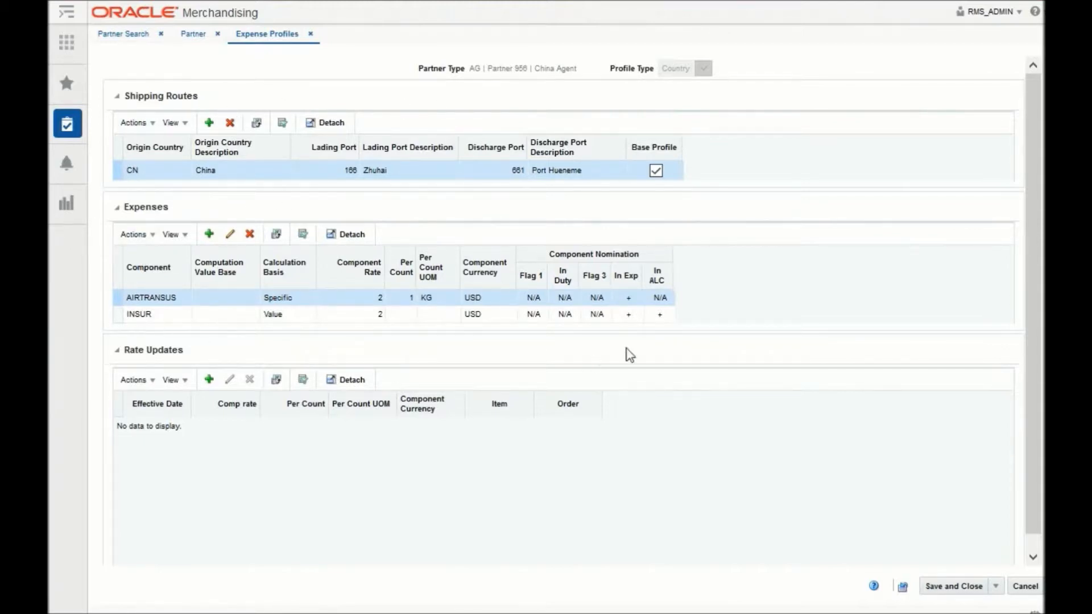
Inspect the component nomination settings of the agent's AIRTRANSUS and INSUR expenses without changing them
click(231, 235)
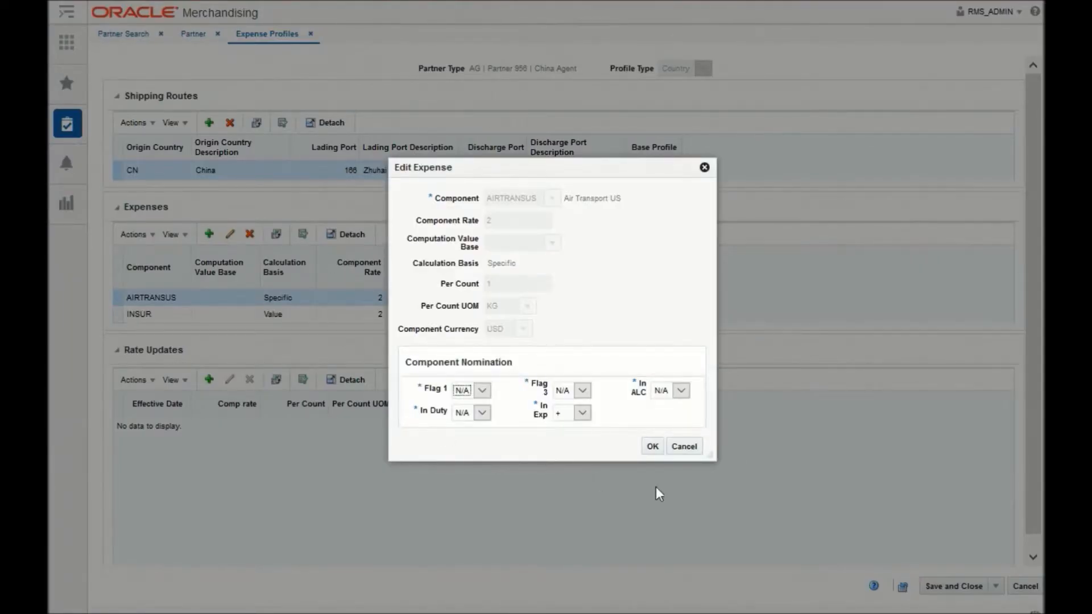
click(687, 450)
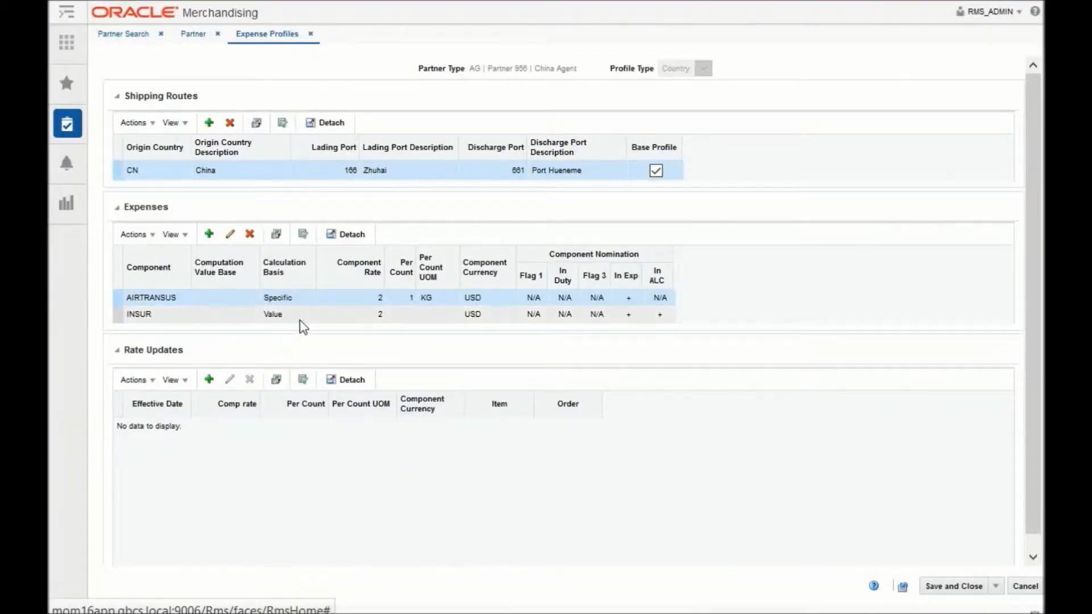
click(301, 314)
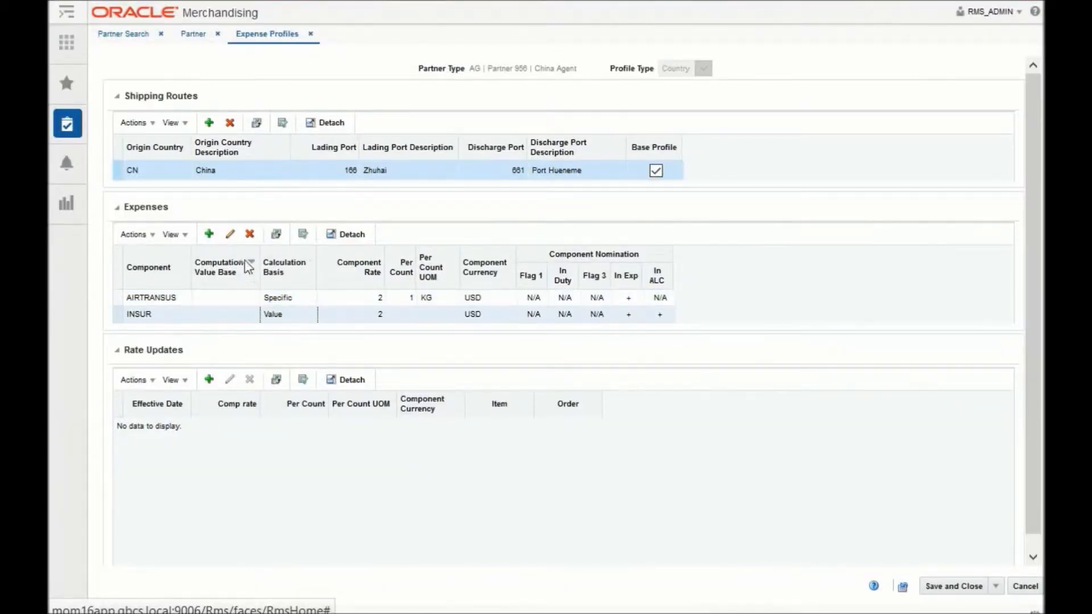
click(230, 234)
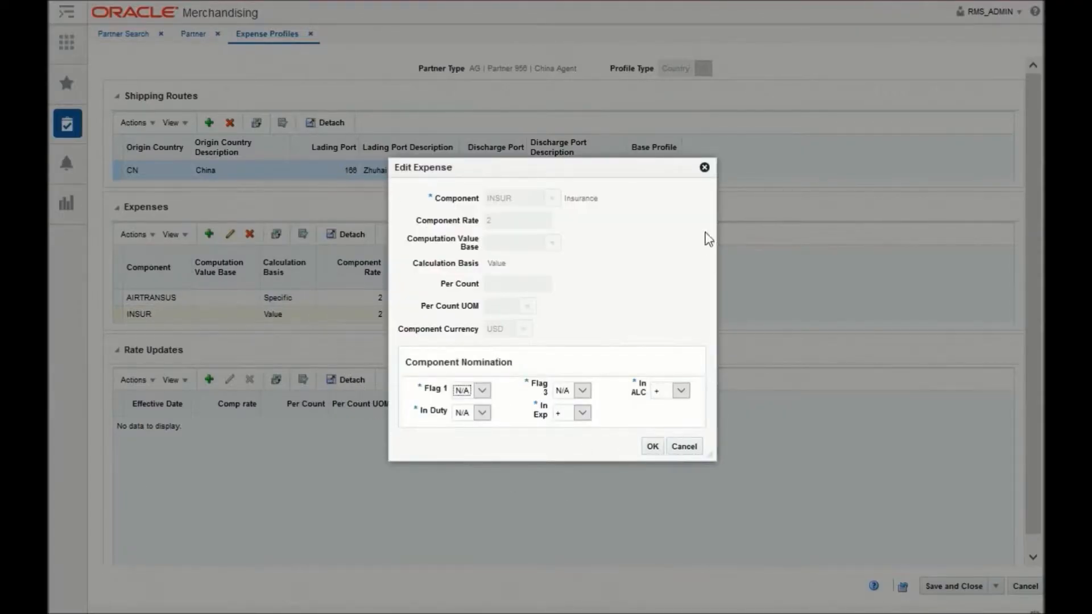
click(691, 449)
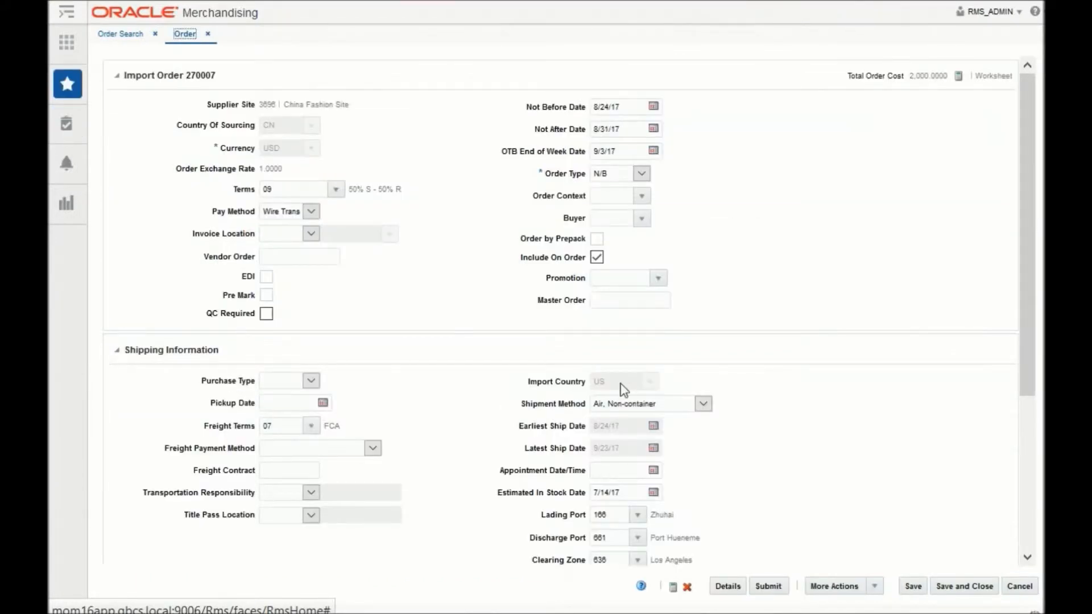
Review the import order's shipping and partner information, then open the HTS of the watch item in its order details
scroll(439, 336, down, 4)
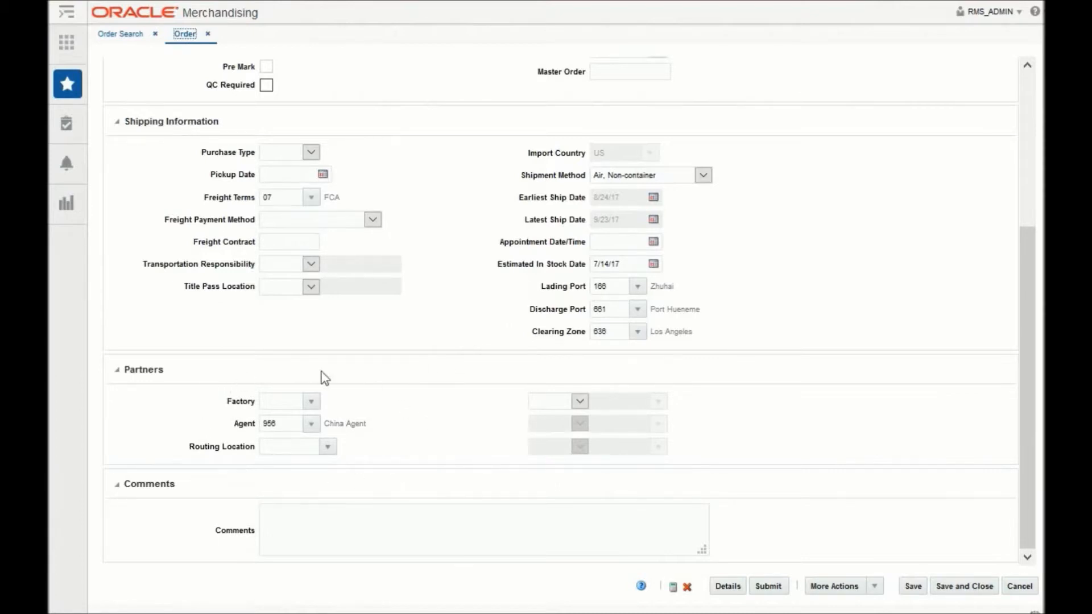
scroll(903, 484, up, 4)
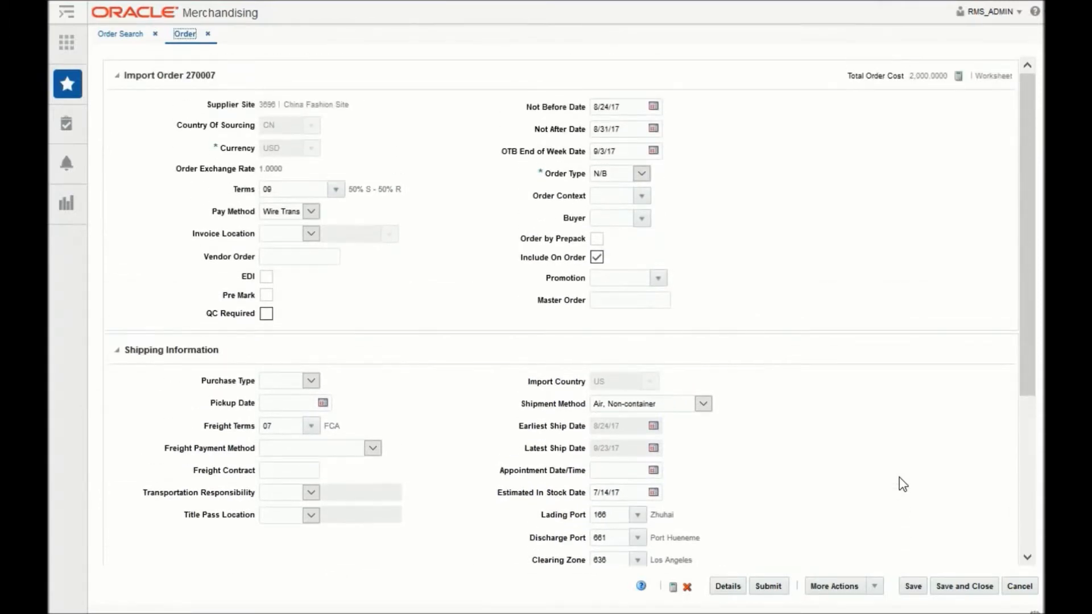
click(727, 589)
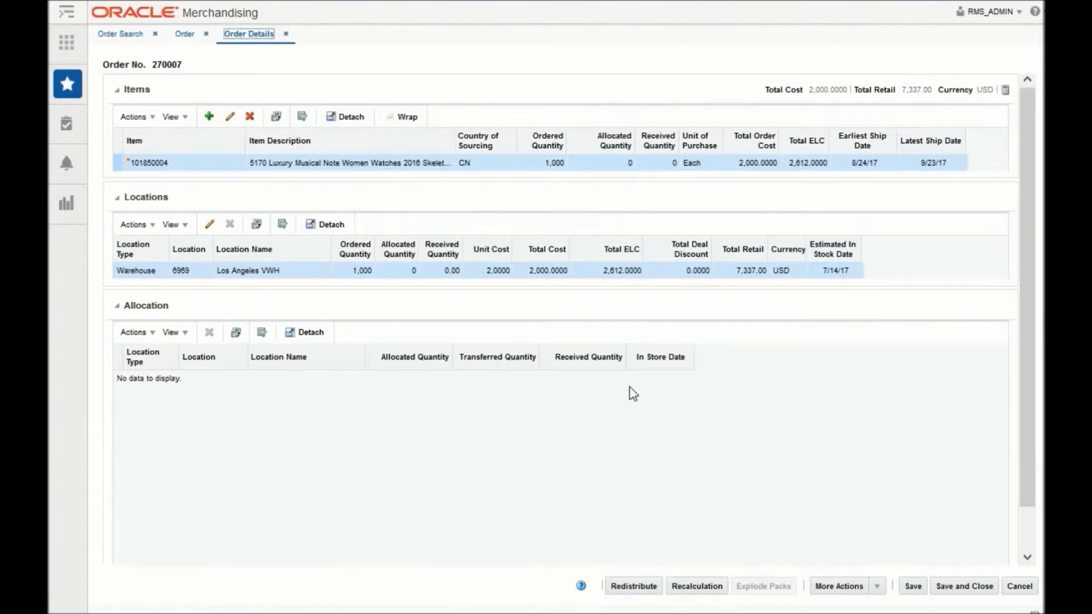
click(152, 117)
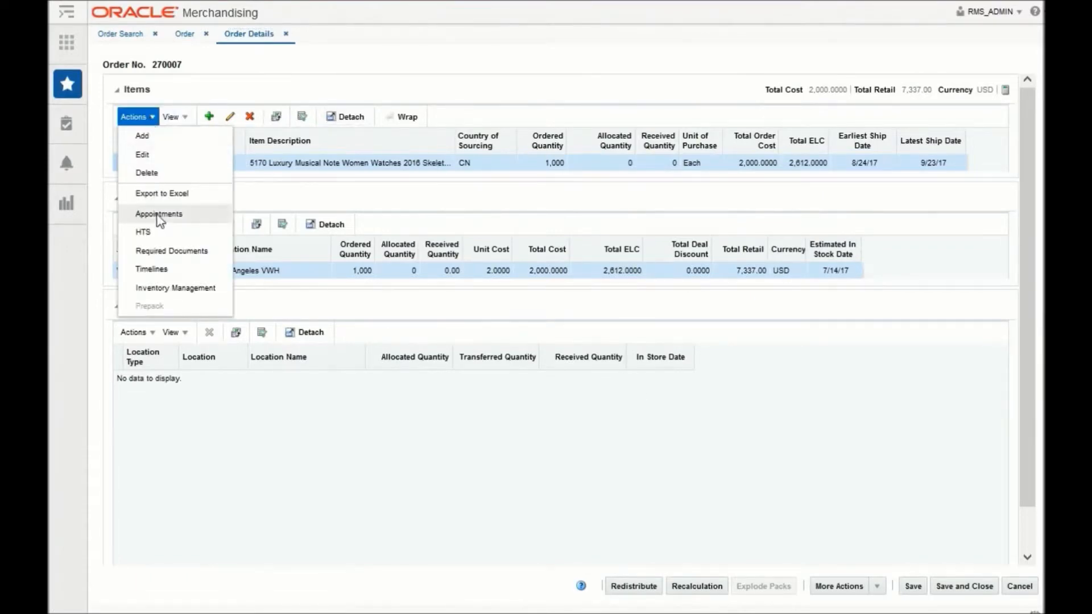
click(153, 232)
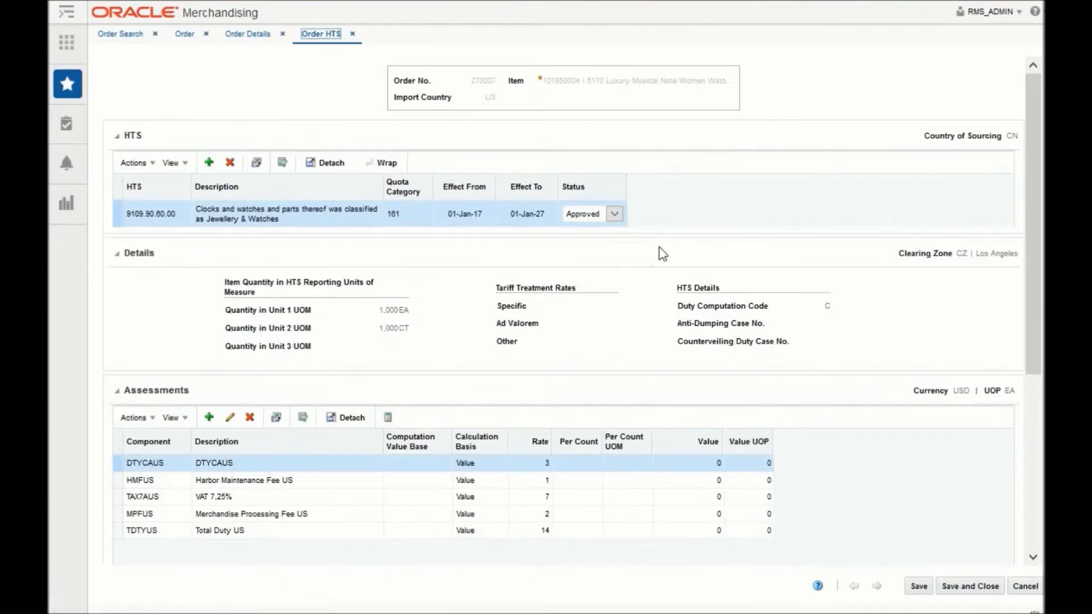
Inspect the nomination flags of the order's TAX7AUS VAT assessment, then return to the order details without saving
scroll(659, 253, down, 3)
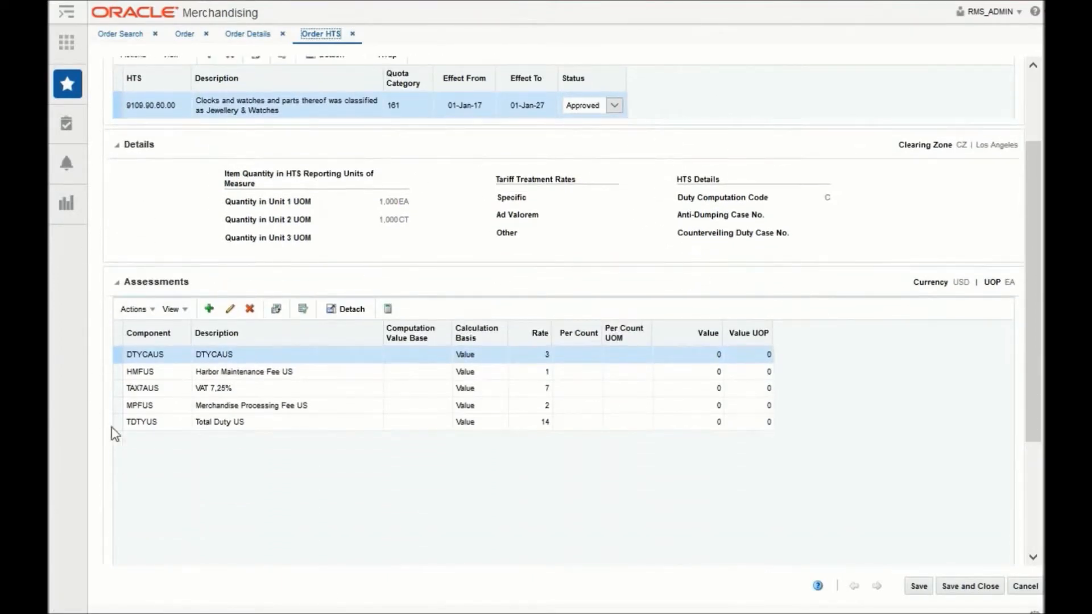
click(200, 388)
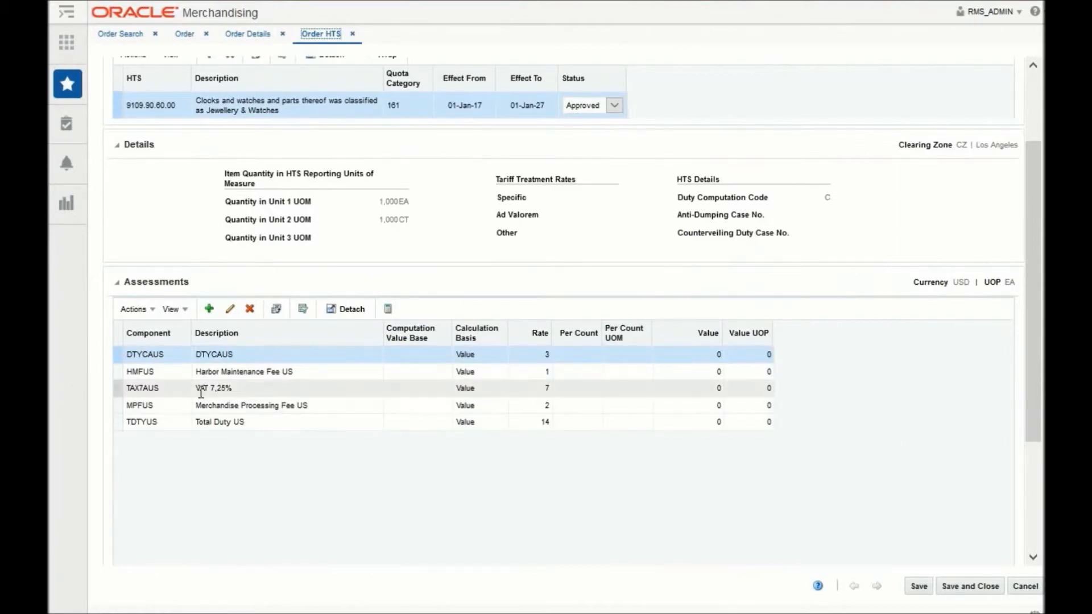
click(231, 309)
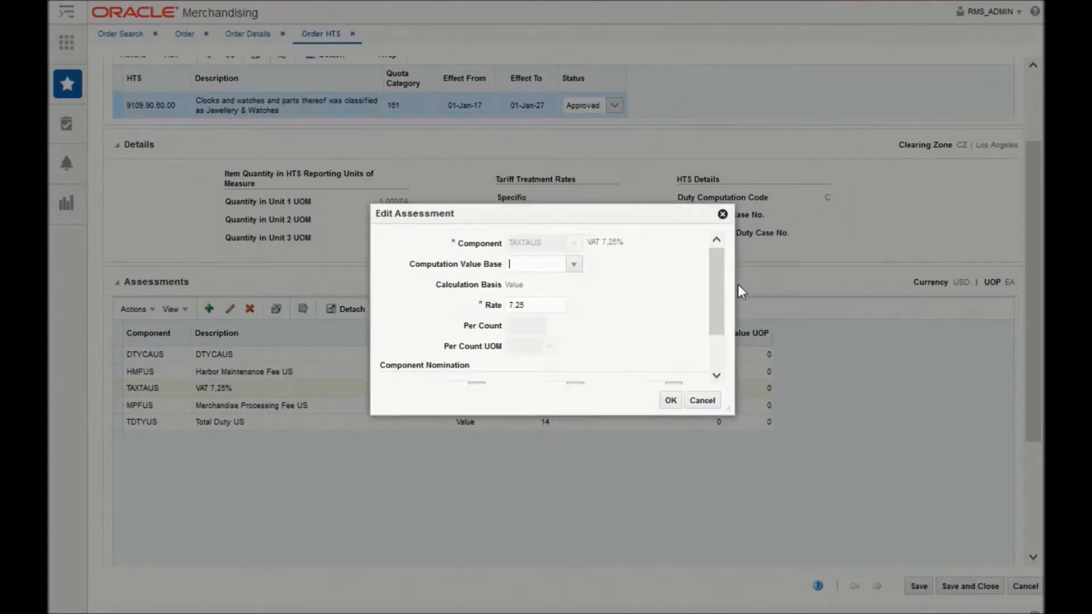
scroll(536, 336, down, 2)
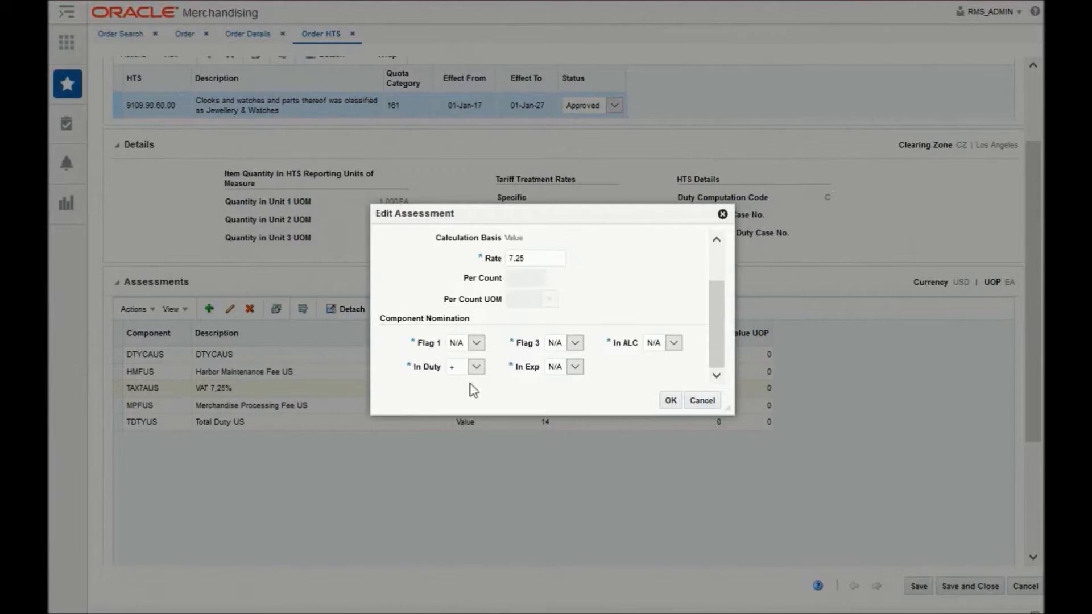
click(702, 400)
click(1024, 586)
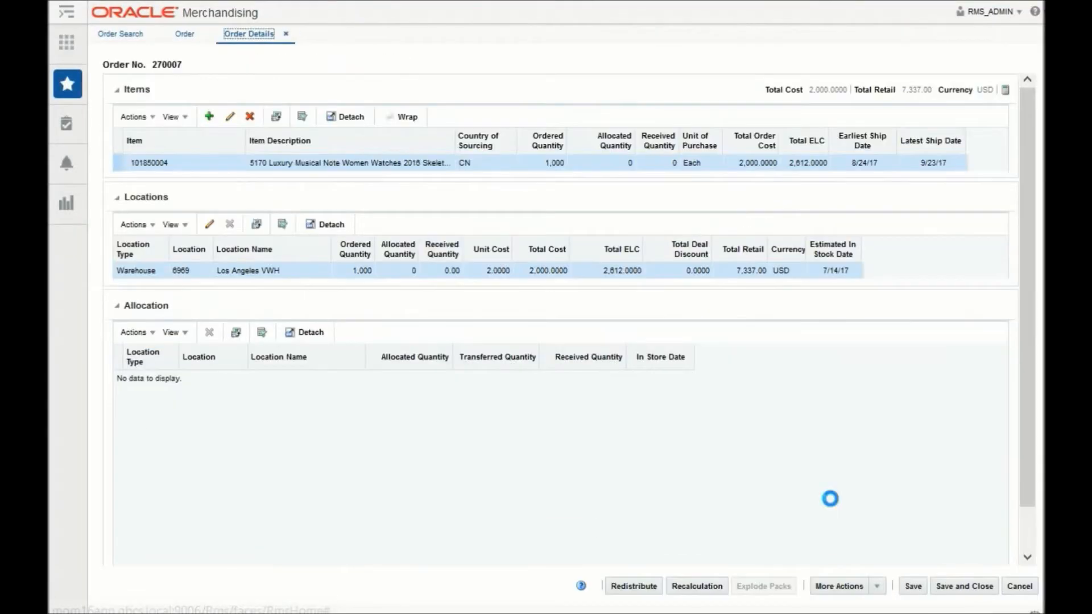
Open the order expenses for the Los Angeles VWH location and inspect the AIRTRANSUS expense's component nomination
click(138, 227)
click(167, 323)
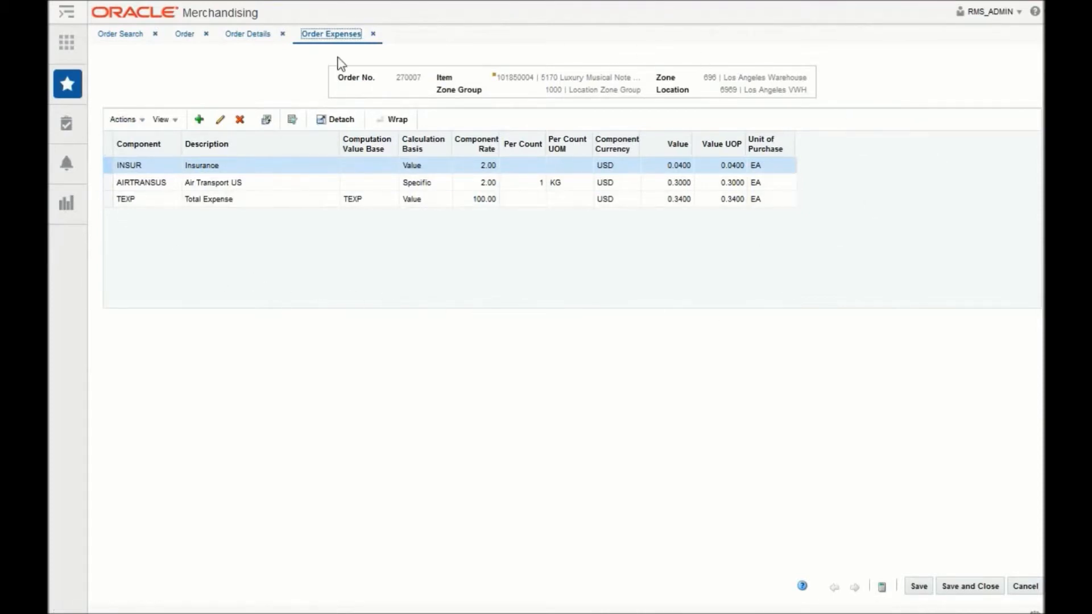
click(342, 185)
click(222, 120)
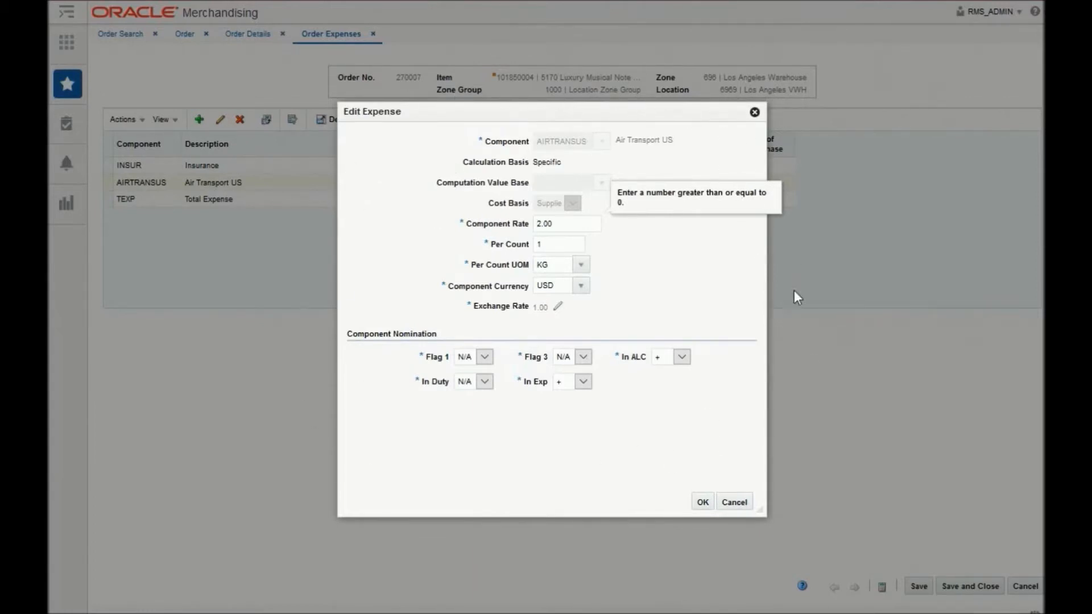
click(739, 500)
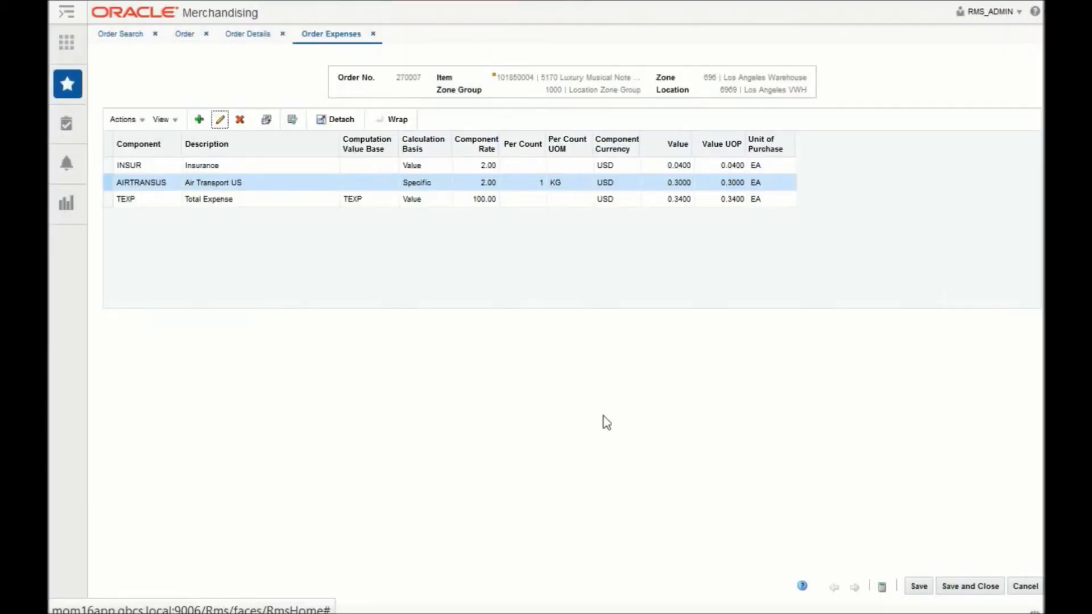
Inspect the cost basis and component nomination of the order's INSUR expense, leaving it unchanged
click(314, 171)
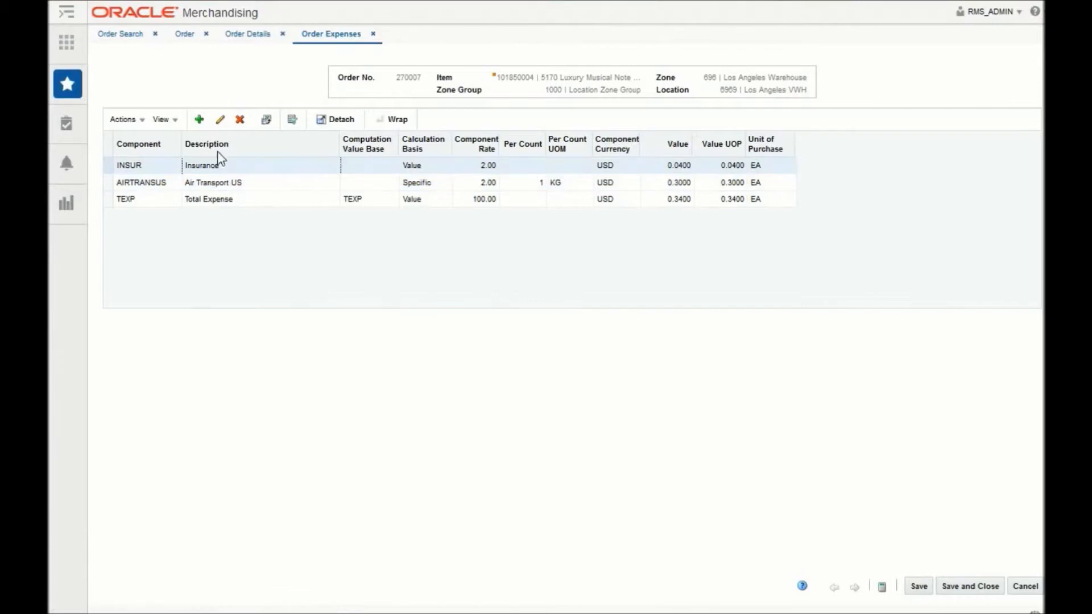
click(220, 119)
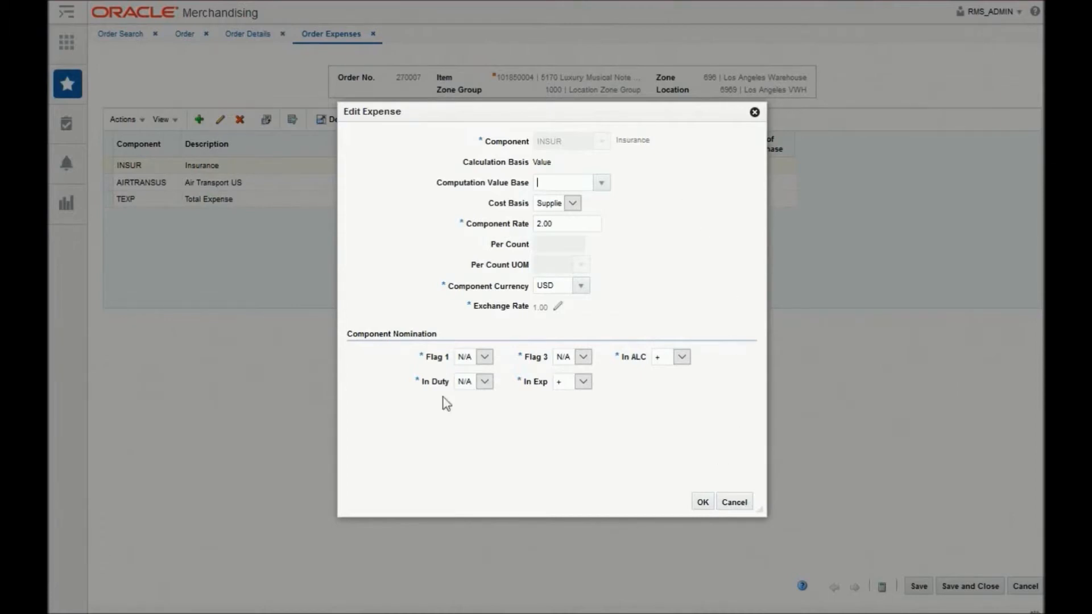
click(733, 502)
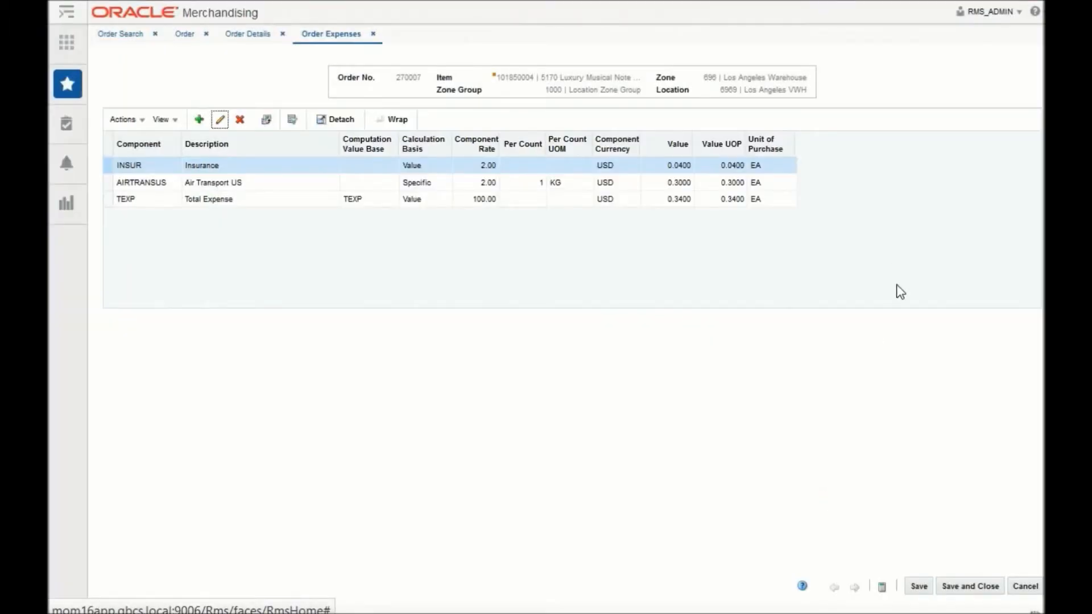
Leave the order expenses without saving, then save and close the order details and the import order
click(1036, 590)
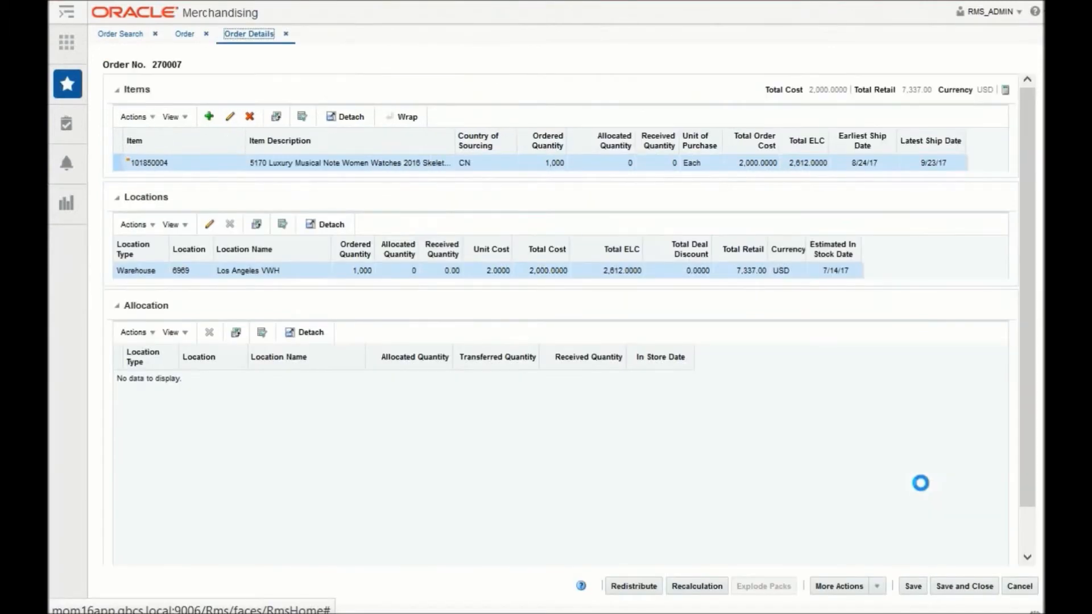
click(939, 588)
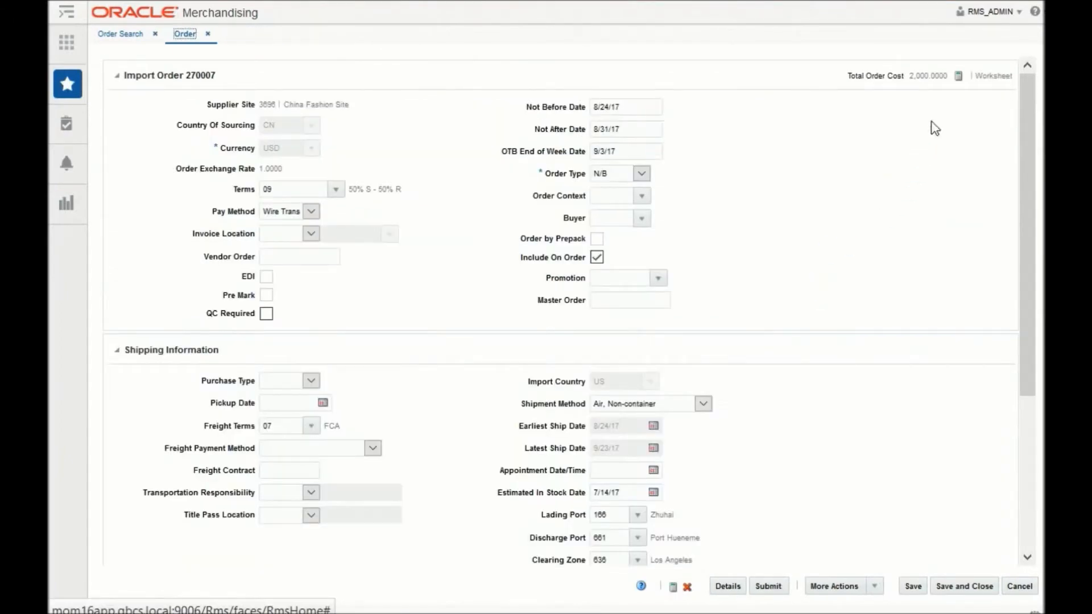
mouse_move(933, 76)
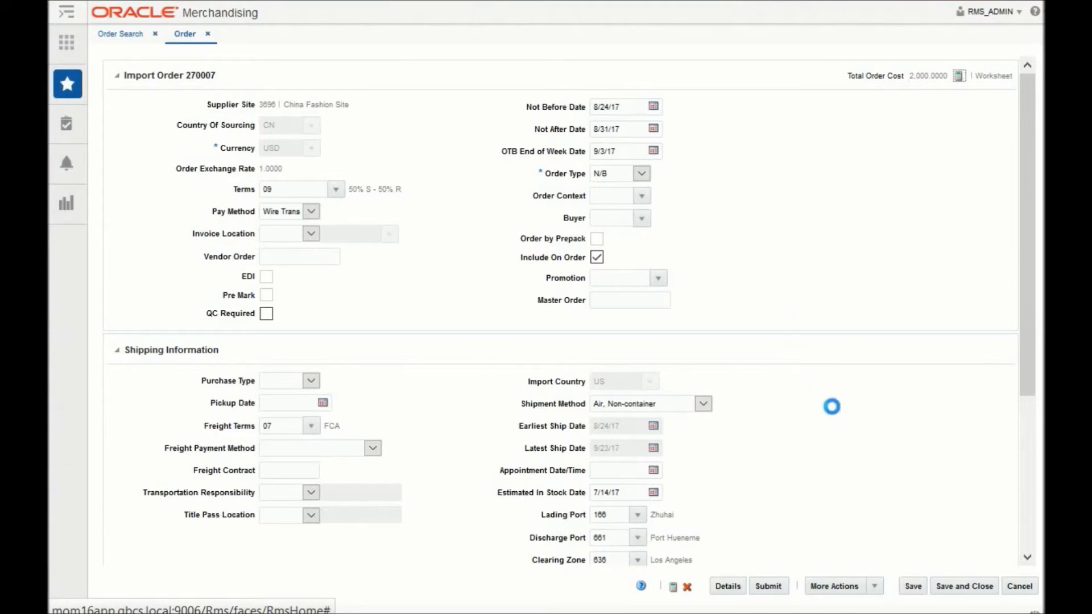
click(955, 593)
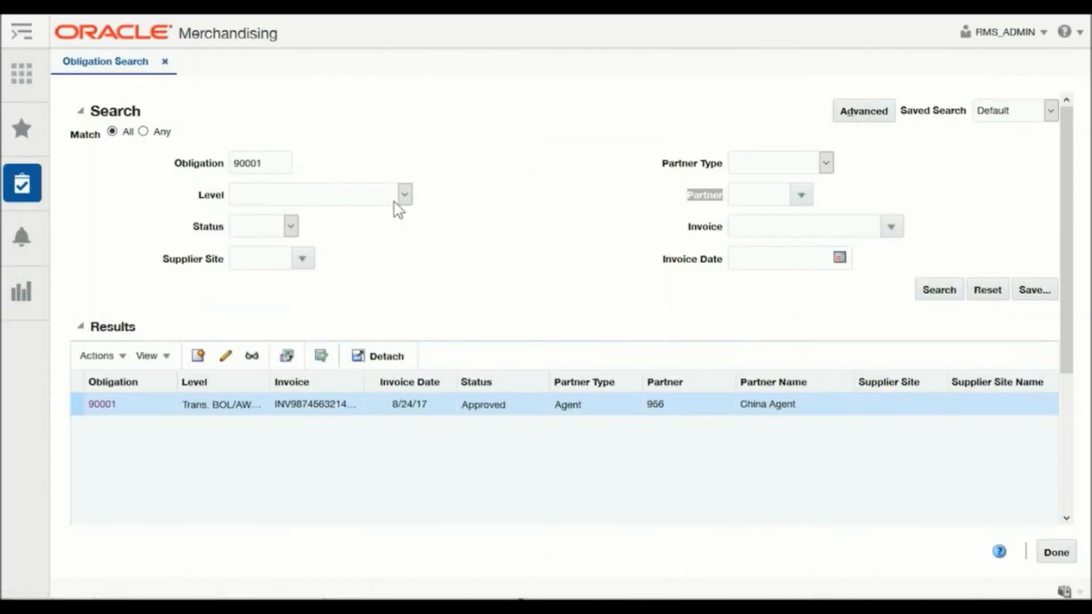
Open the China Agent obligation from the search results and review its shipment, invoice and AIRTRANSUS component details
click(104, 404)
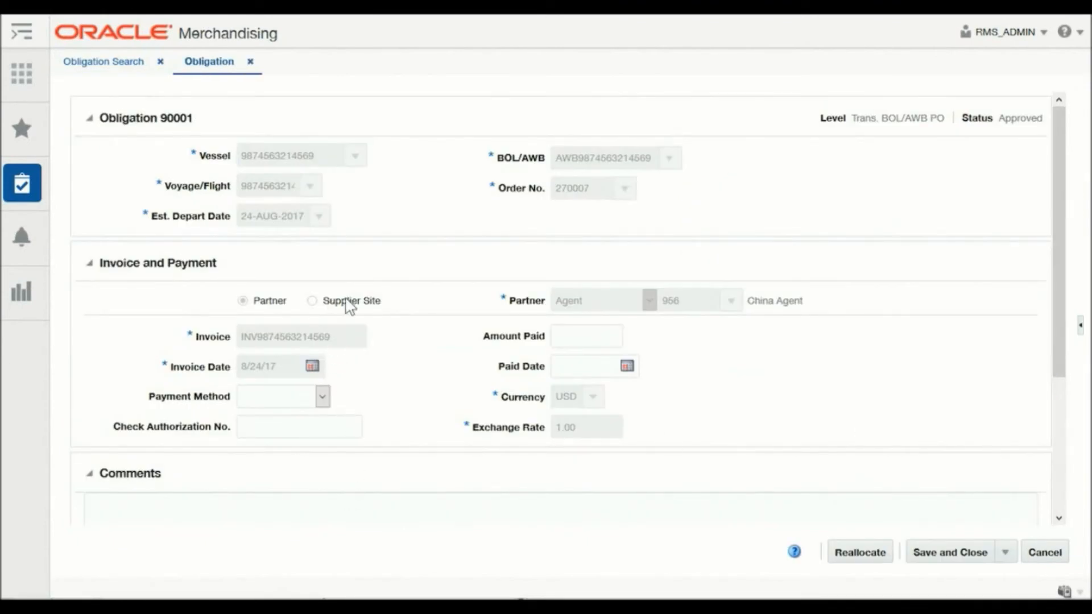
scroll(346, 305, down, 4)
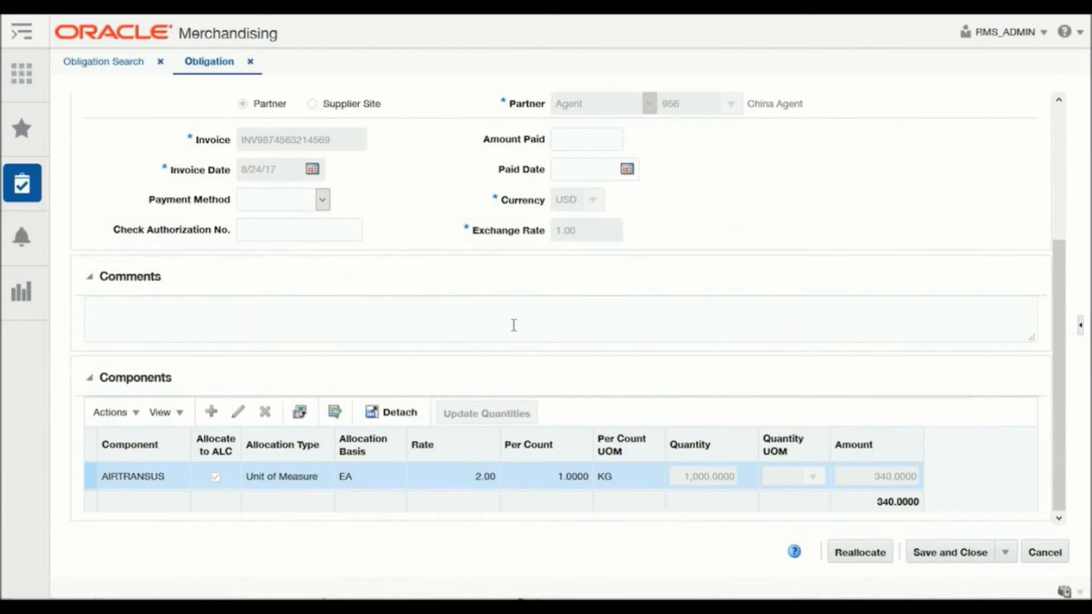
scroll(860, 478, up, 4)
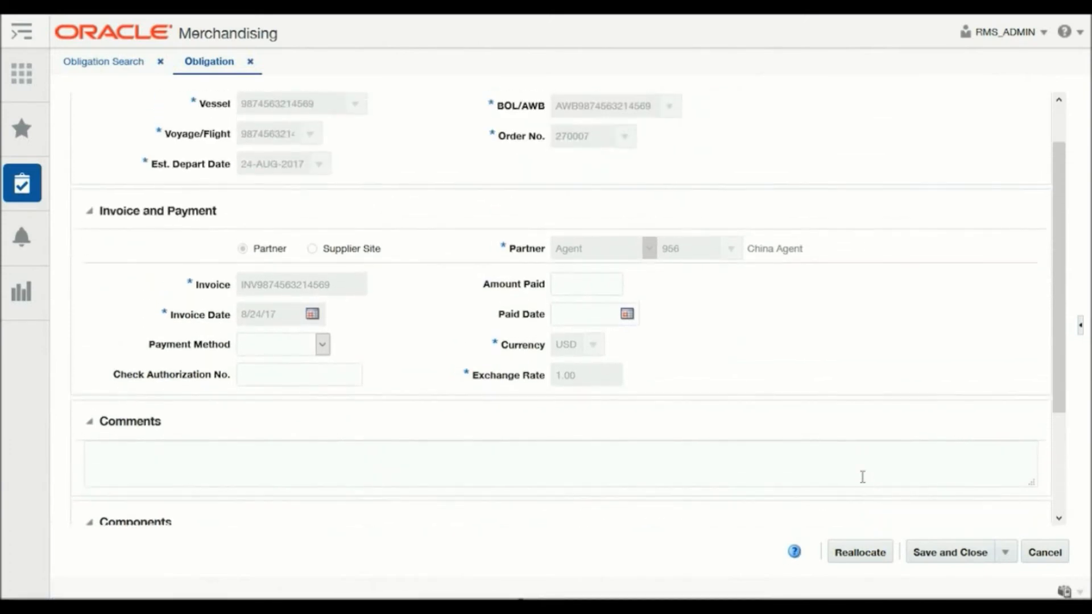
scroll(1061, 224, down, 1)
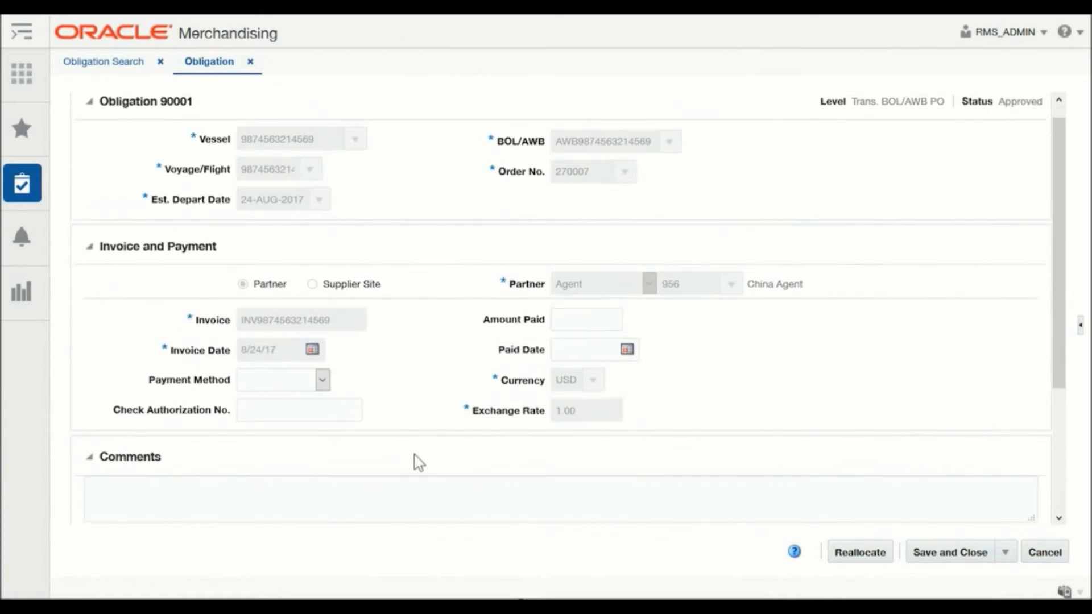
scroll(419, 462, down, 5)
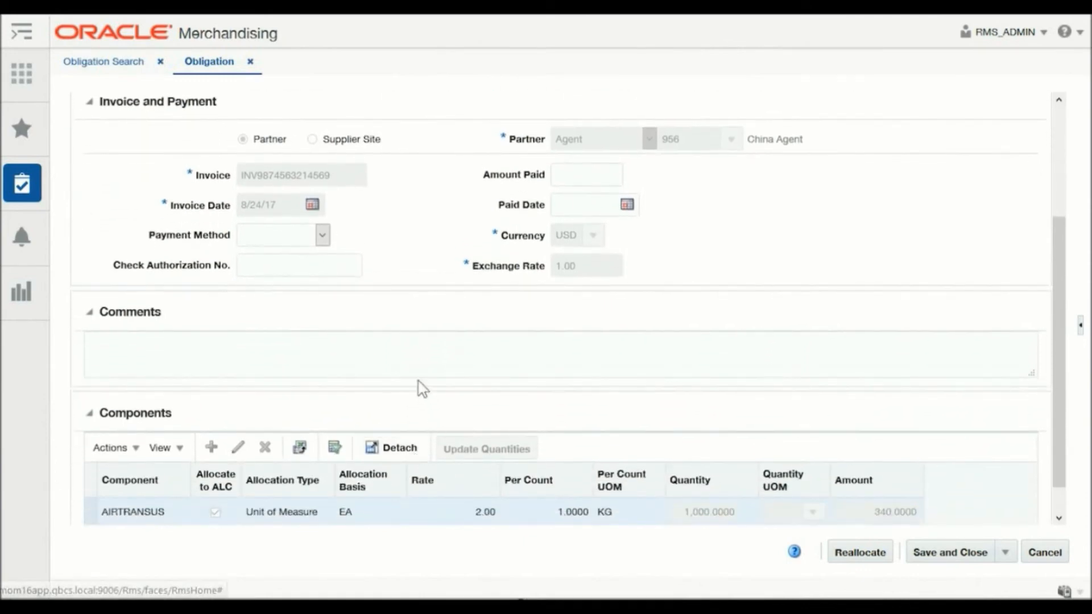
scroll(407, 366, down, 1)
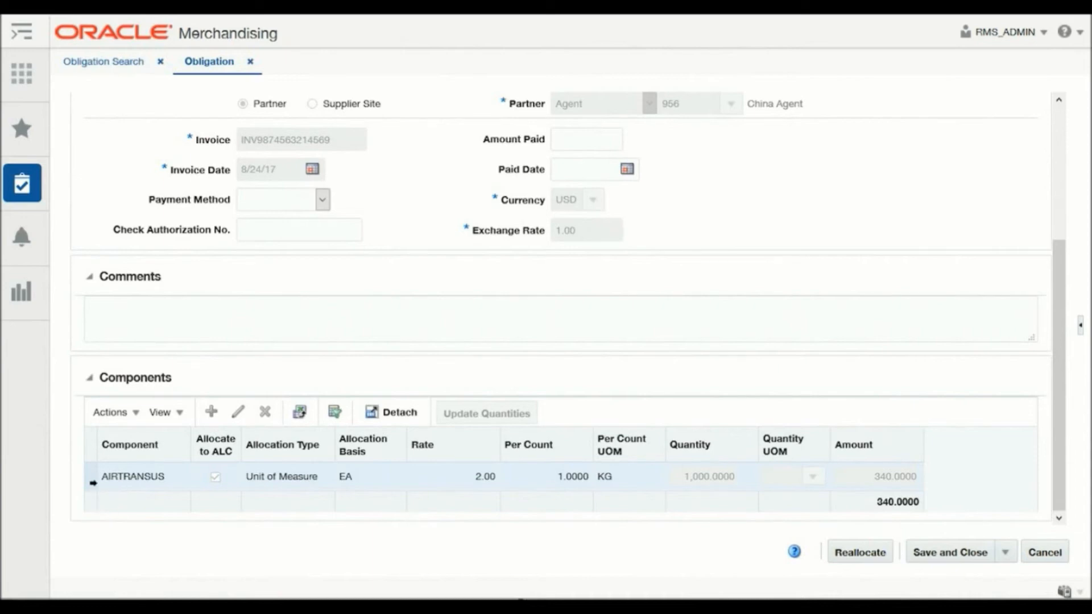
click(91, 476)
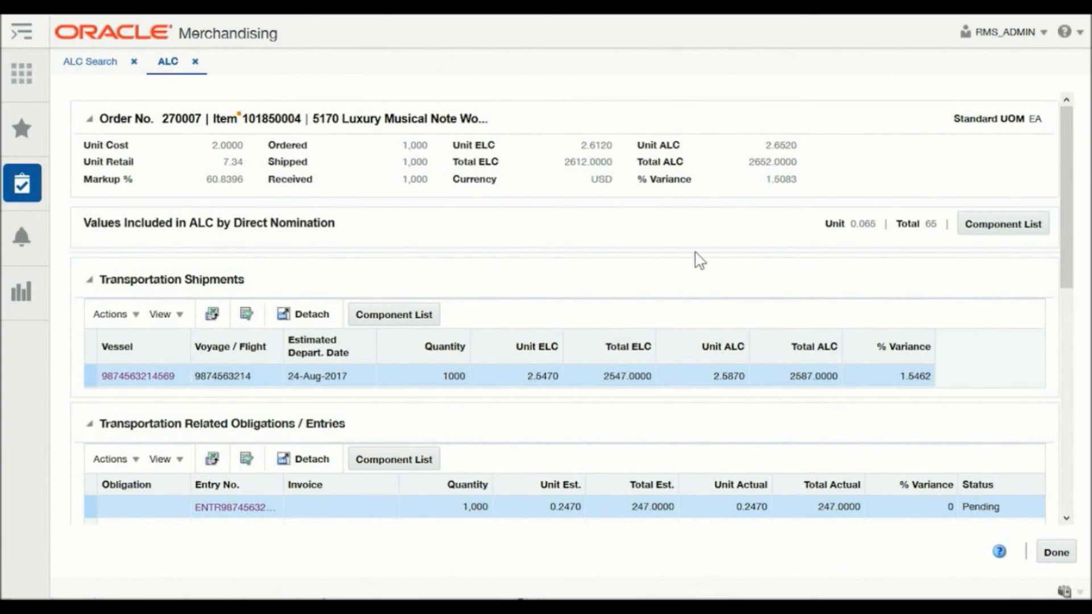
Compare estimated and actual costs of the transportation shipment, customs entry and airfreight obligation in the watch item's ALC, then close it
scroll(699, 260, down, 5)
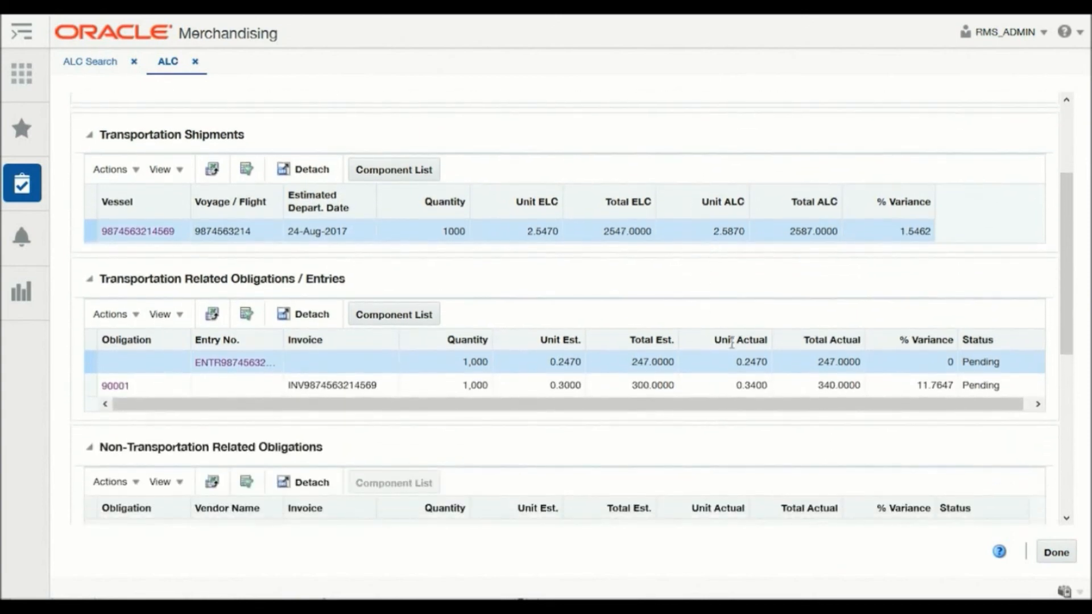
drag(1064, 322, 1063, 353)
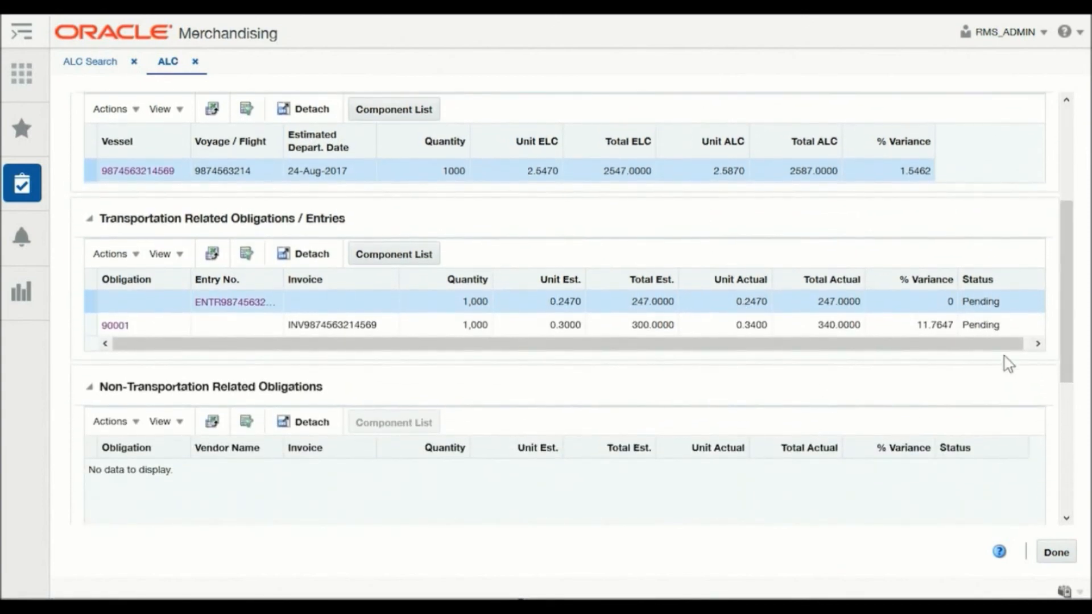
click(341, 325)
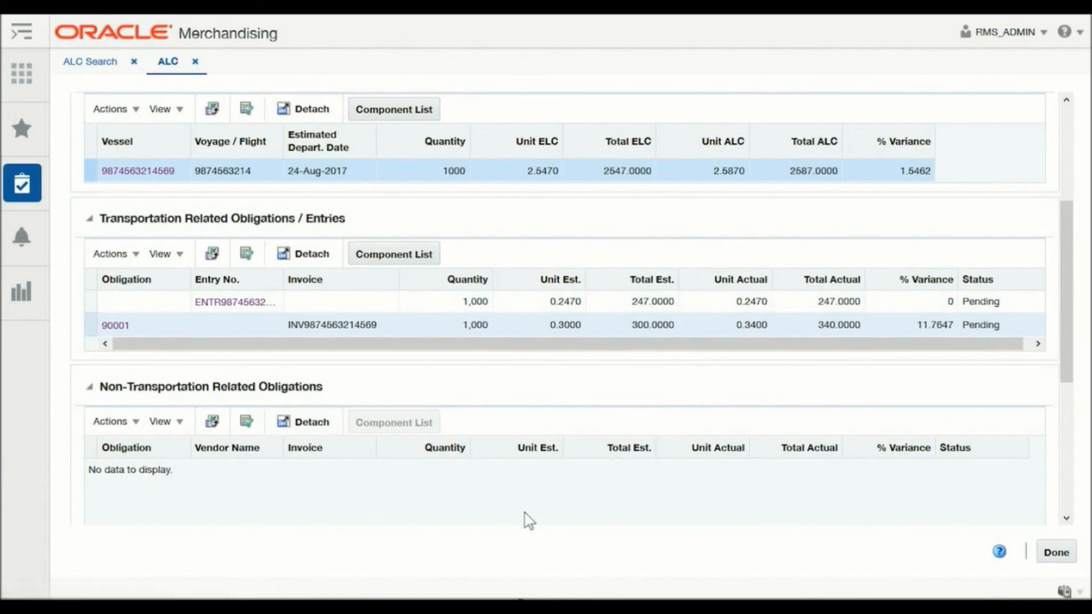
click(1056, 553)
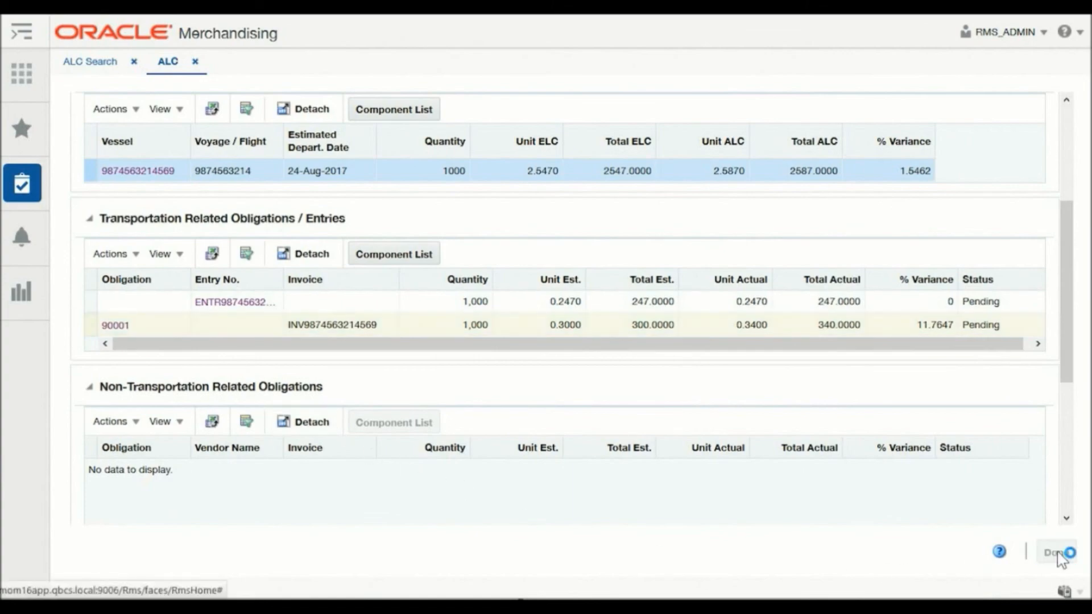